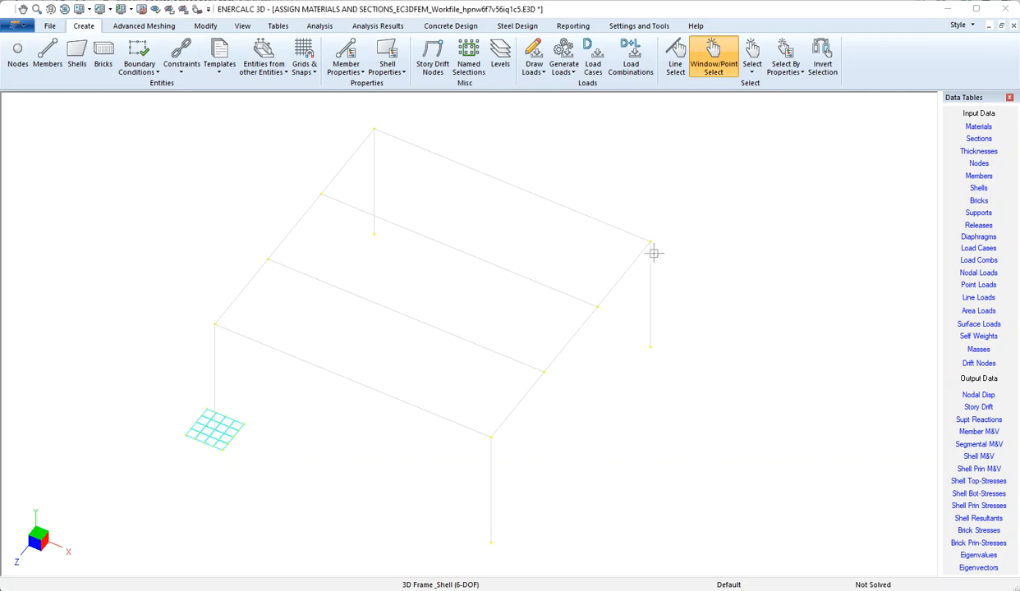
Select all frame members using the selection names Columns, Beams and Girders.
click(796, 70)
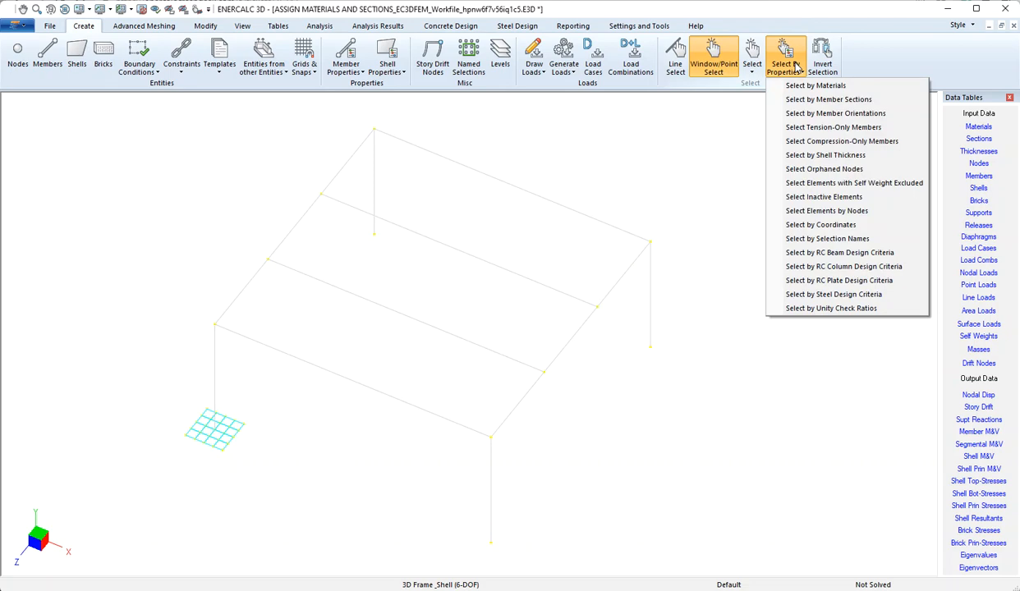
click(834, 239)
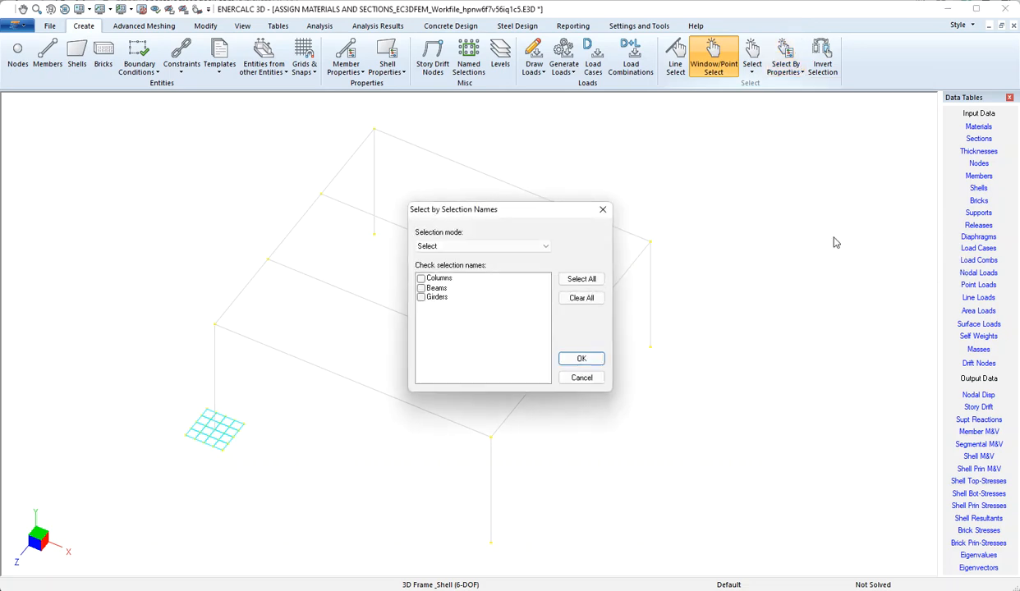
click(421, 279)
click(421, 287)
click(421, 297)
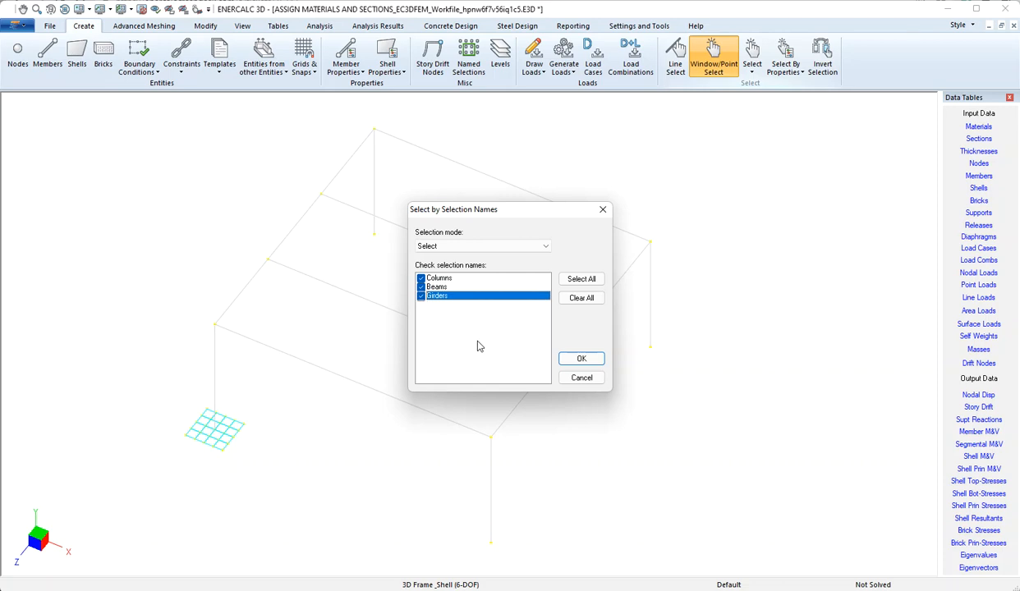
click(581, 360)
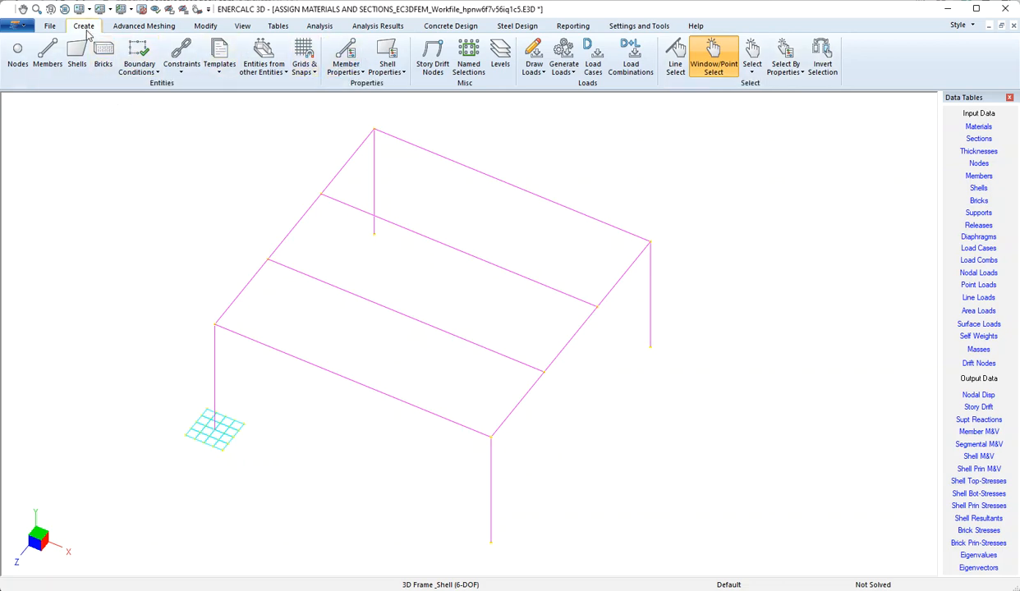
click(356, 74)
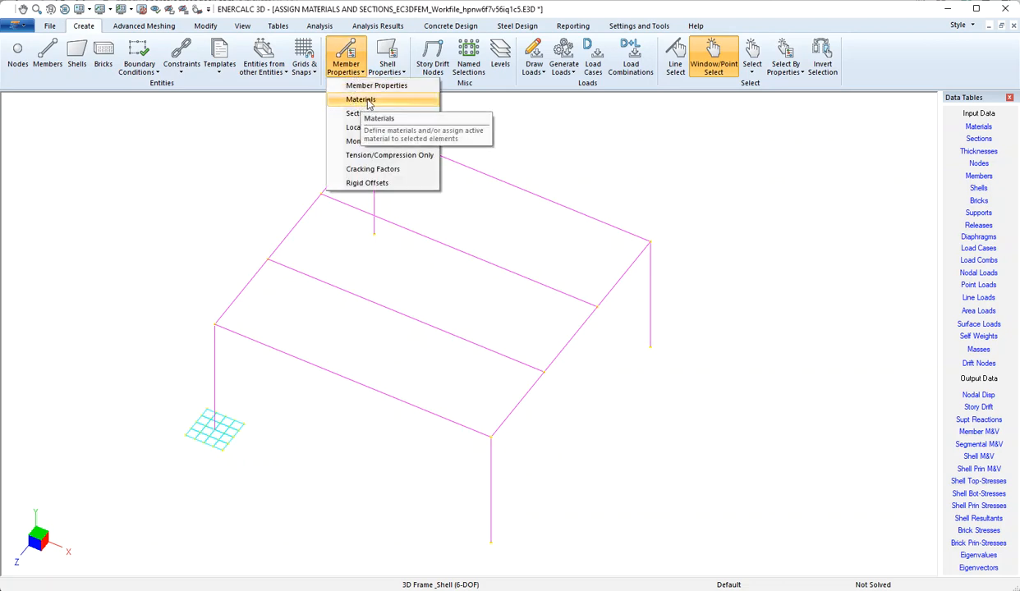
click(206, 26)
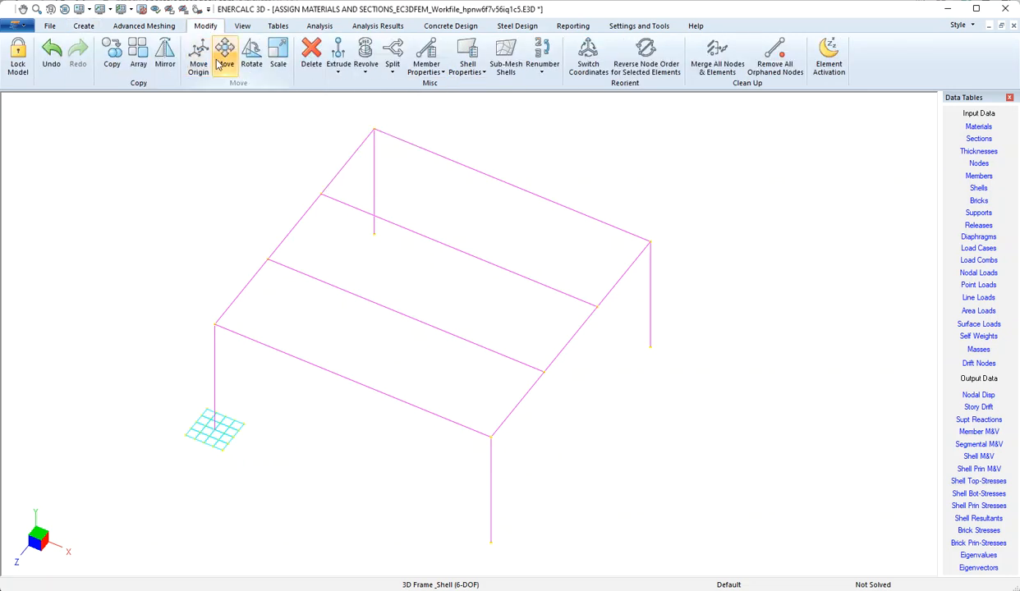
click(440, 74)
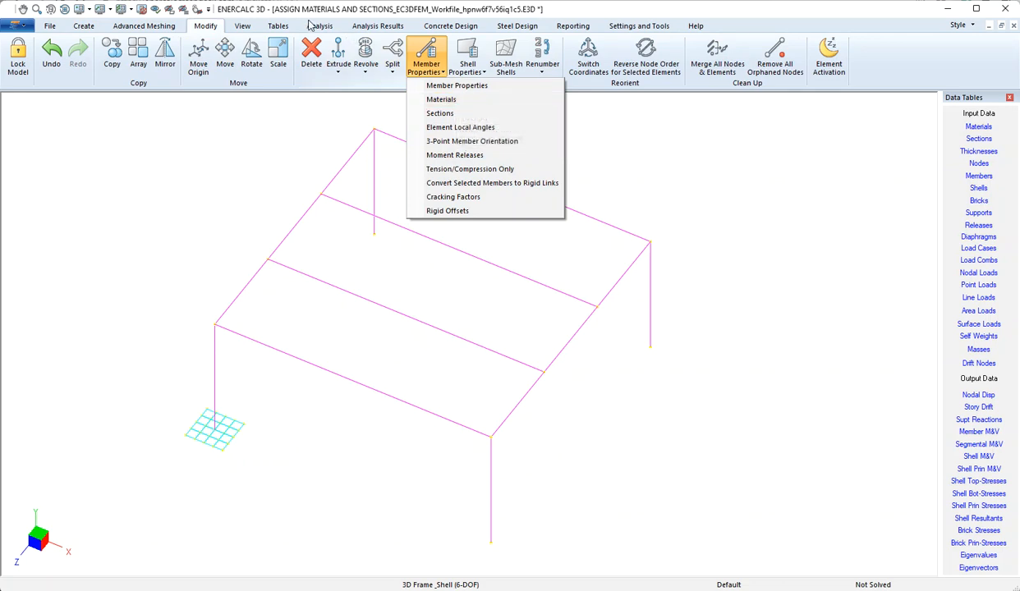
click(280, 27)
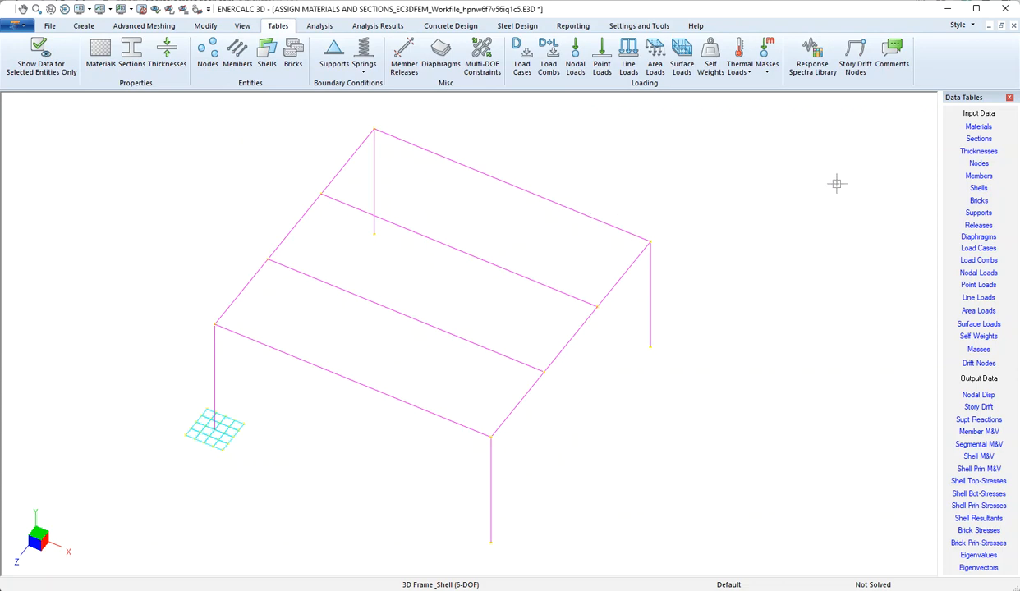
Add the standard material Steel-A992-Fy50 as a new materials table row and assign it to the selected members.
click(982, 132)
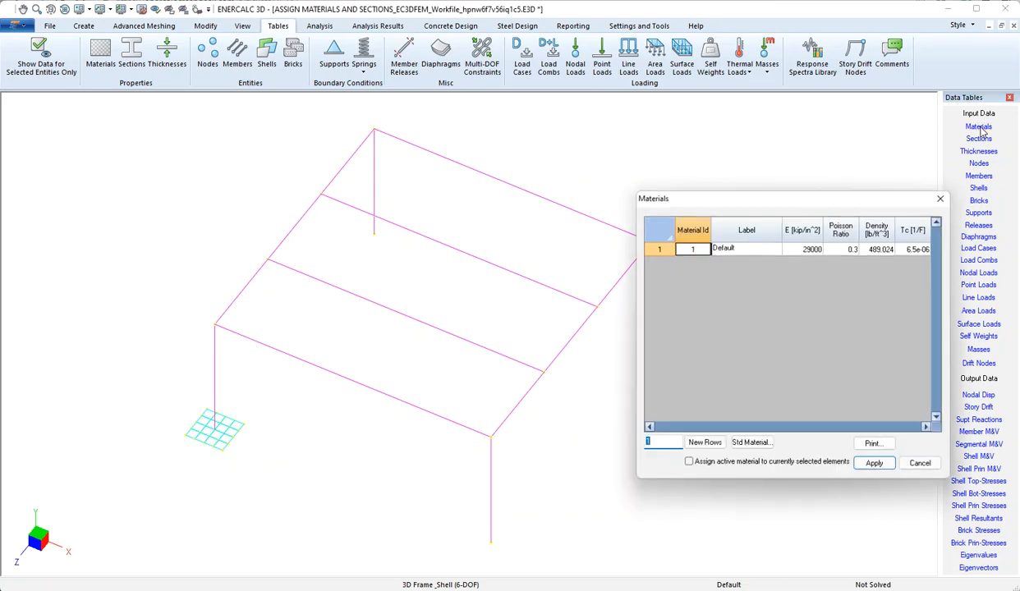
drag(858, 192, 835, 132)
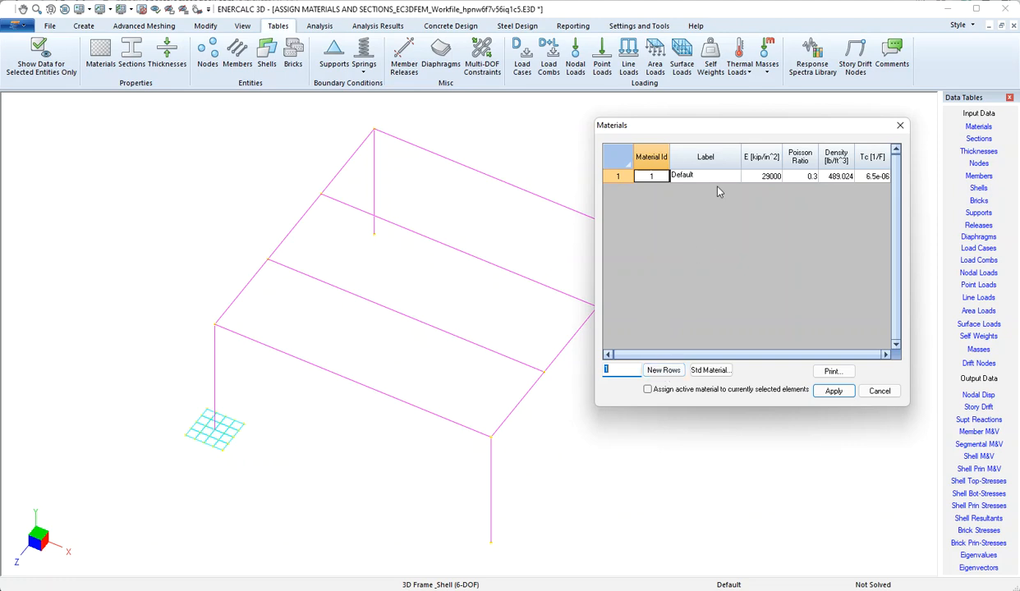
click(665, 371)
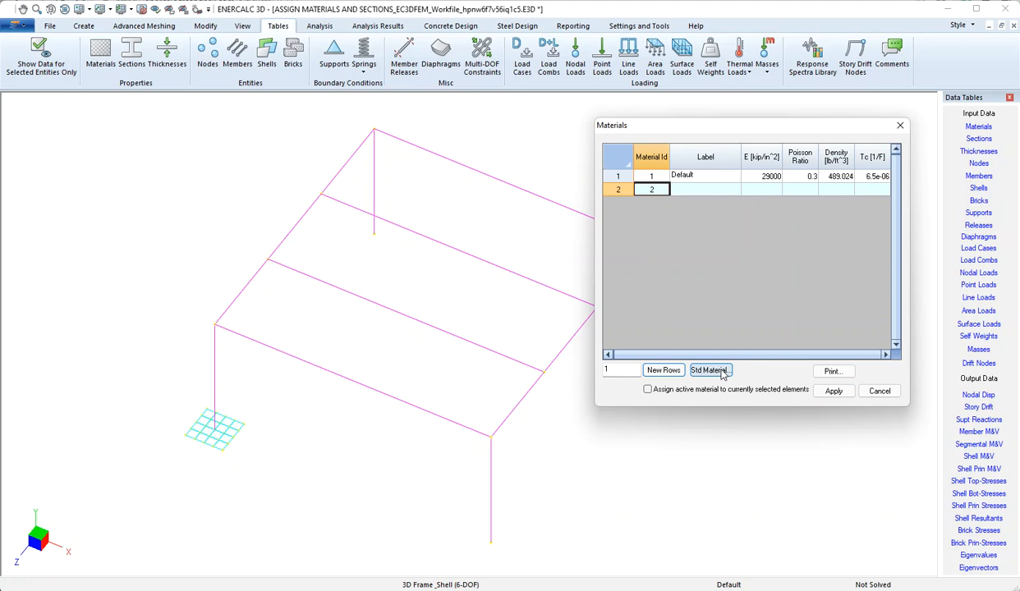
click(711, 370)
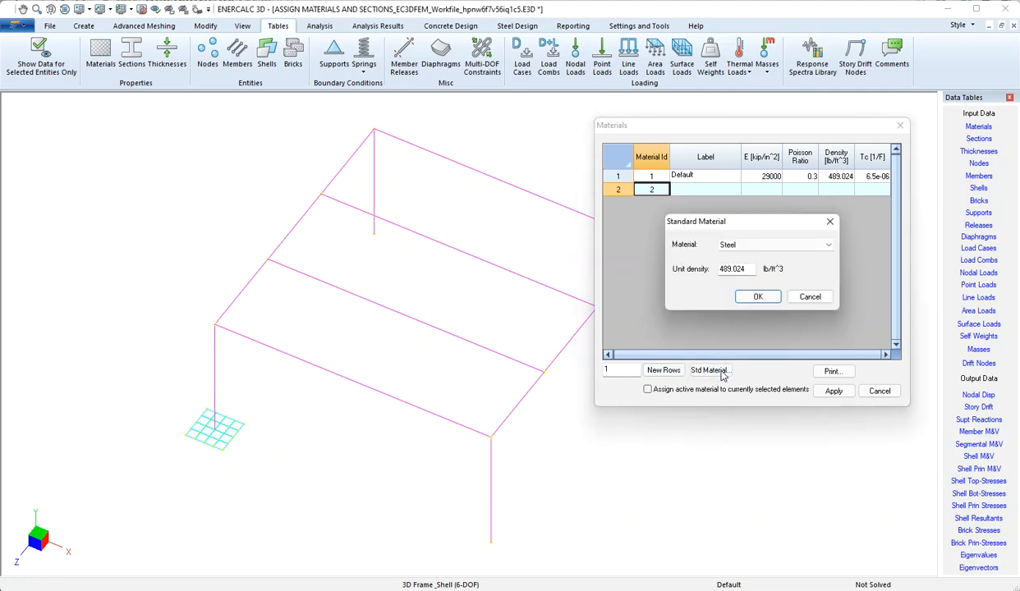
click(828, 248)
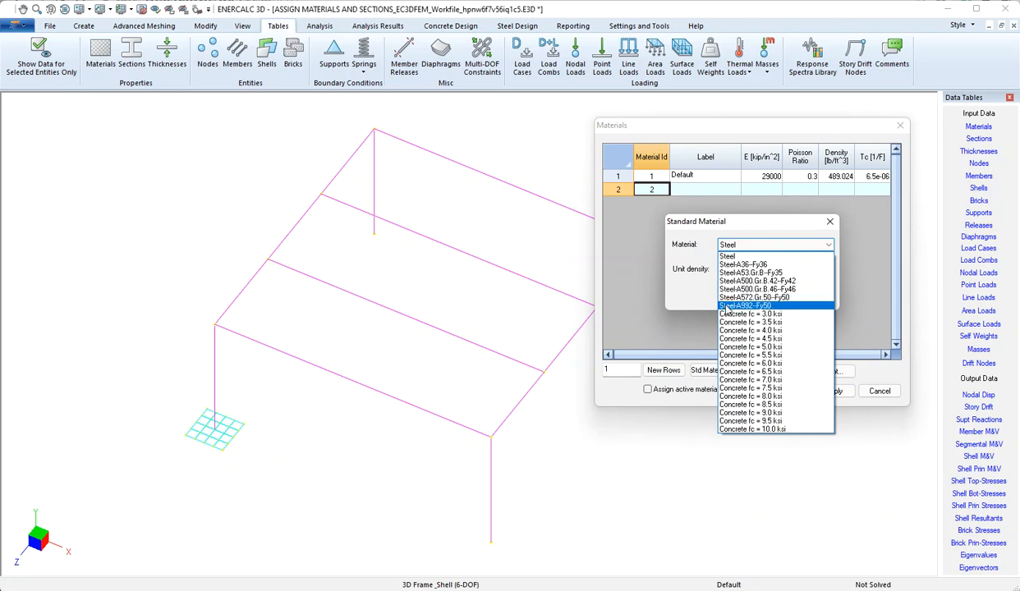
click(725, 306)
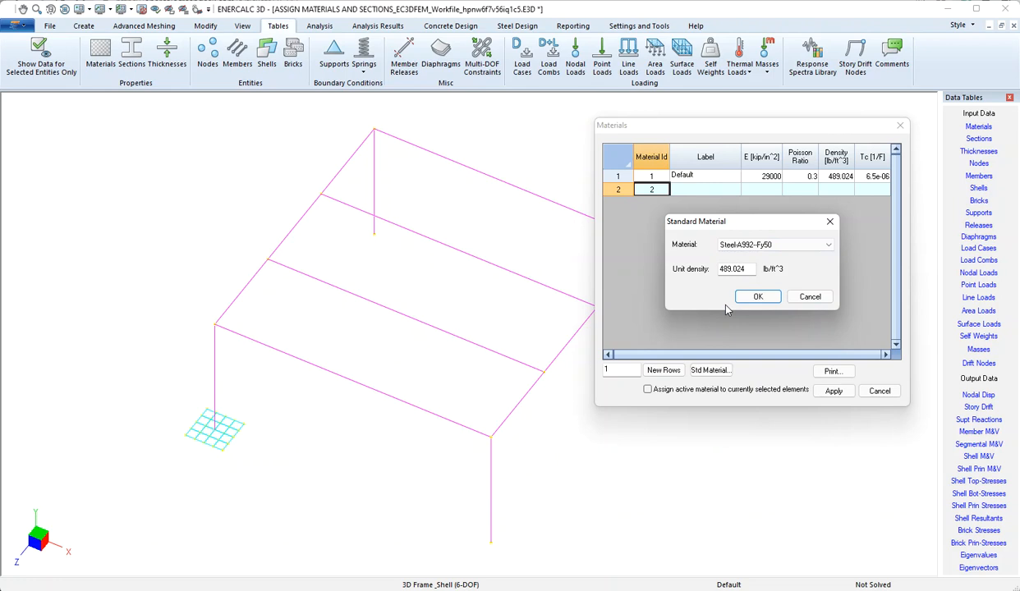
click(742, 294)
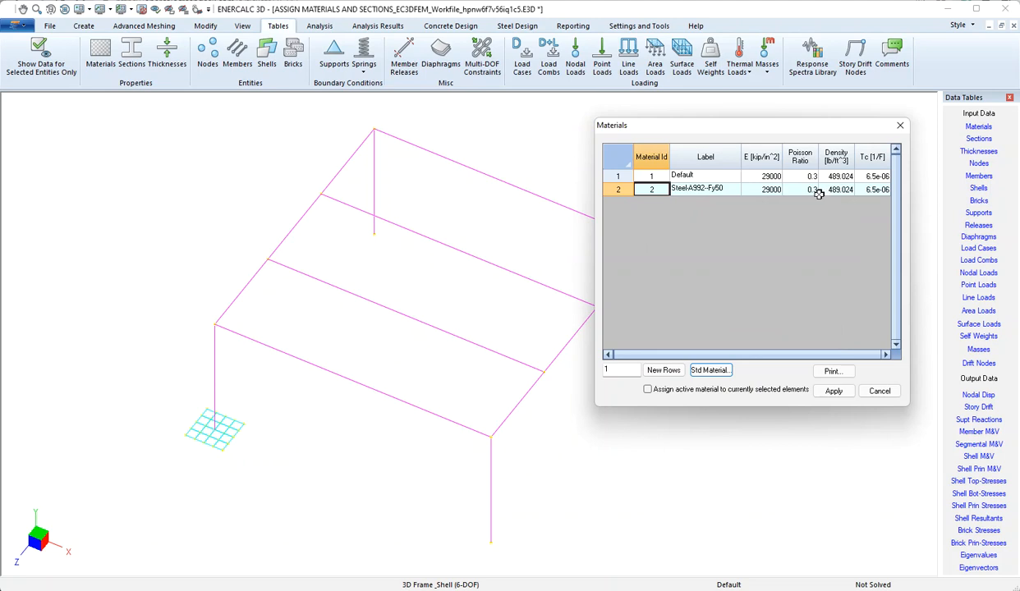
click(648, 392)
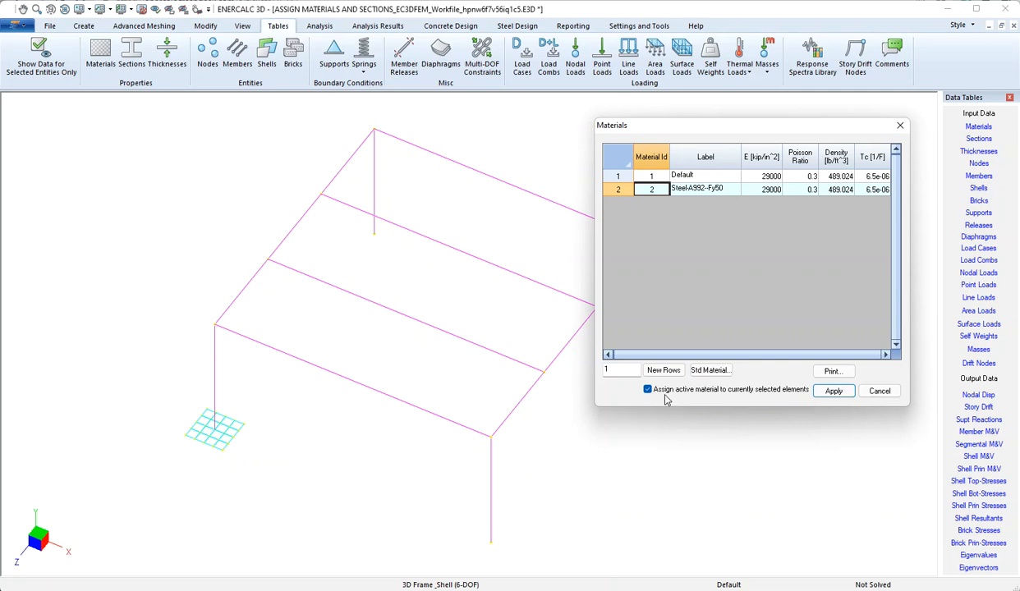
click(834, 391)
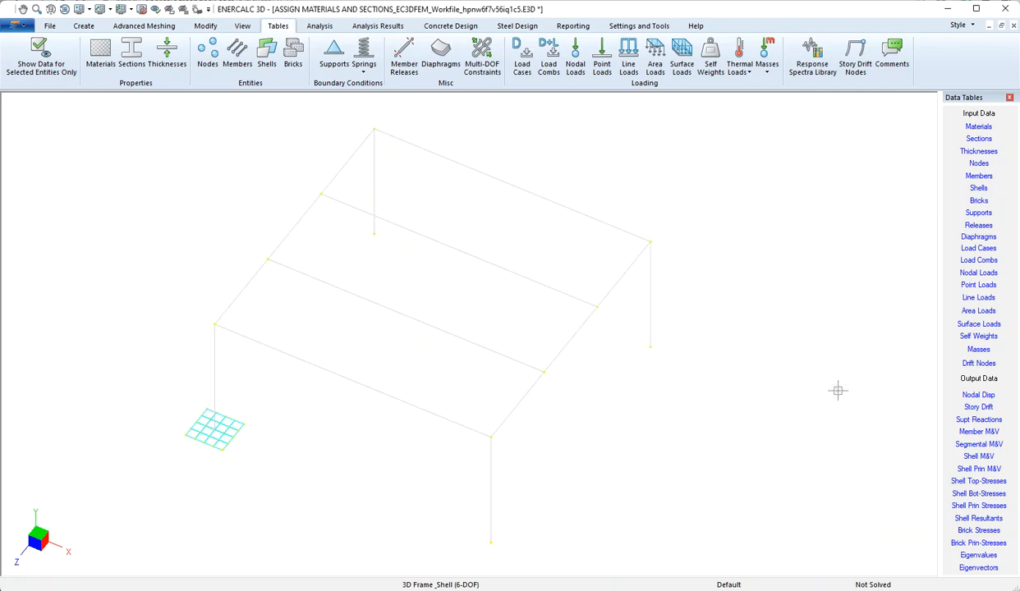
Display the material set labels on the members to check their assignment, and clear the labels again.
click(110, 10)
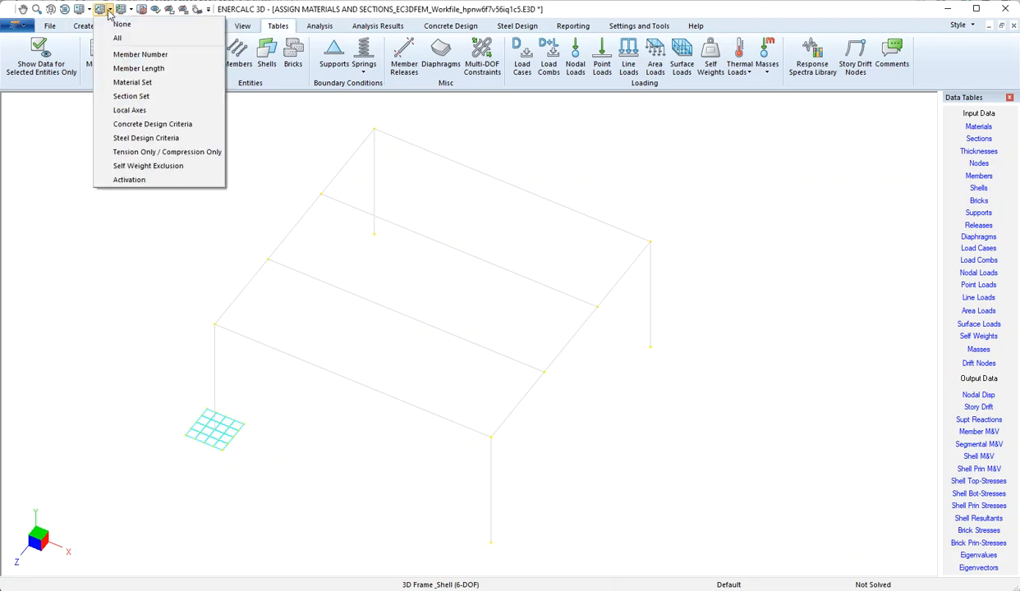
click(134, 83)
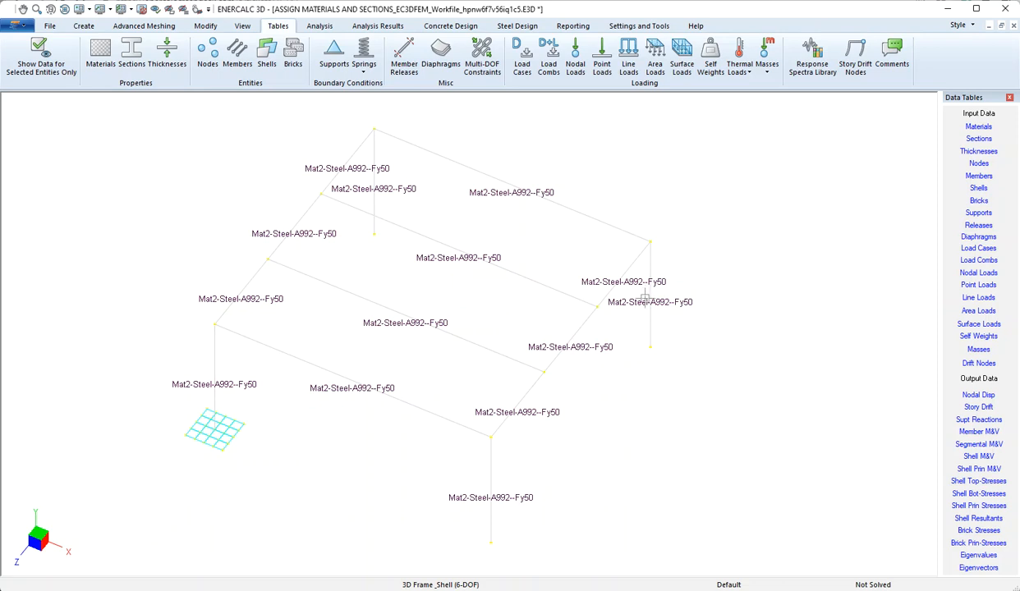
click(141, 9)
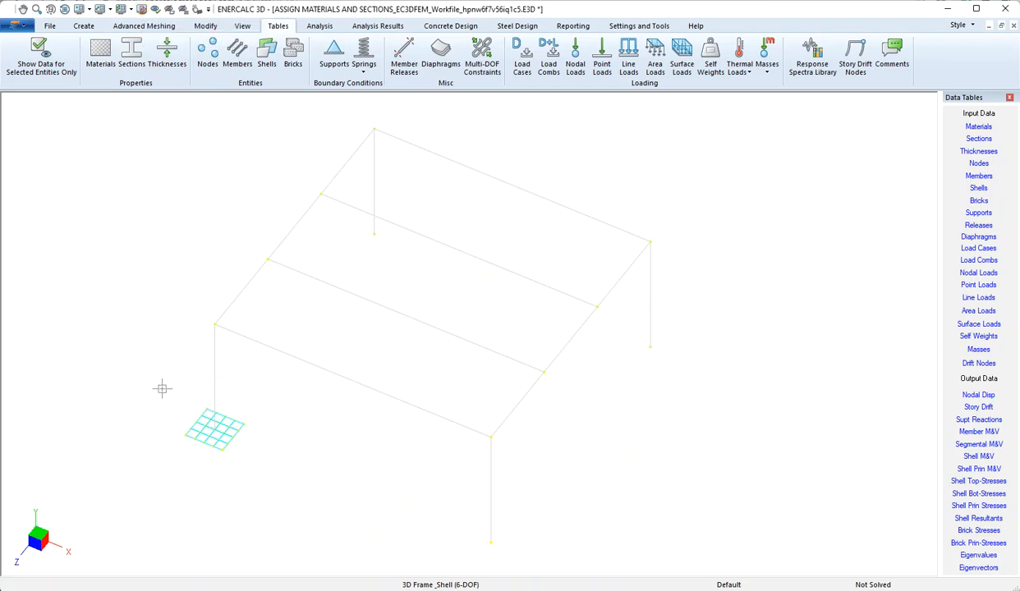
Add the standard material Concrete fc = 3.0 ksi in a new row and assign it to the shell mesh at the column base.
drag(160, 391, 259, 467)
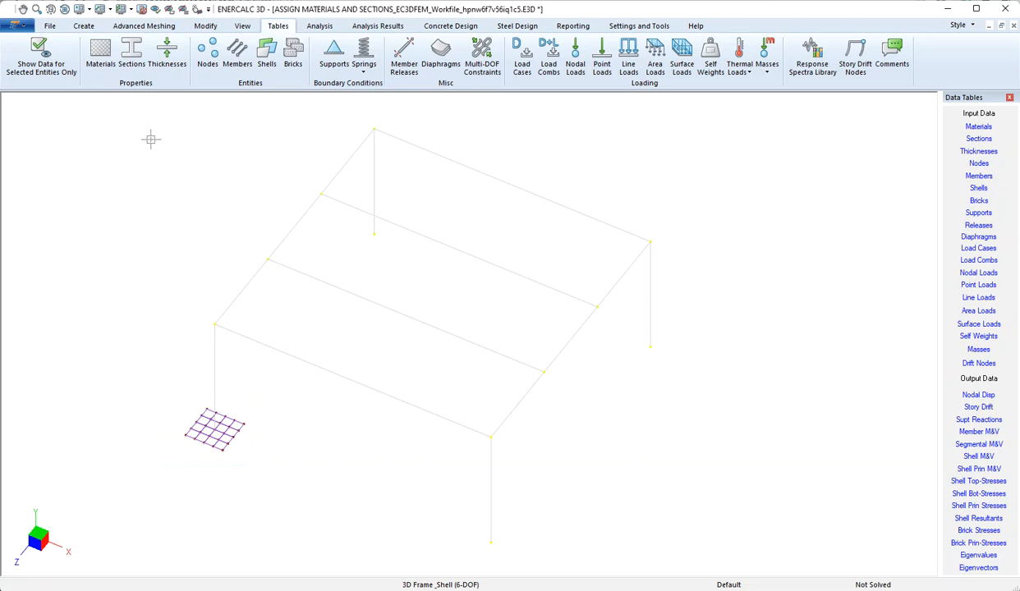
click(85, 27)
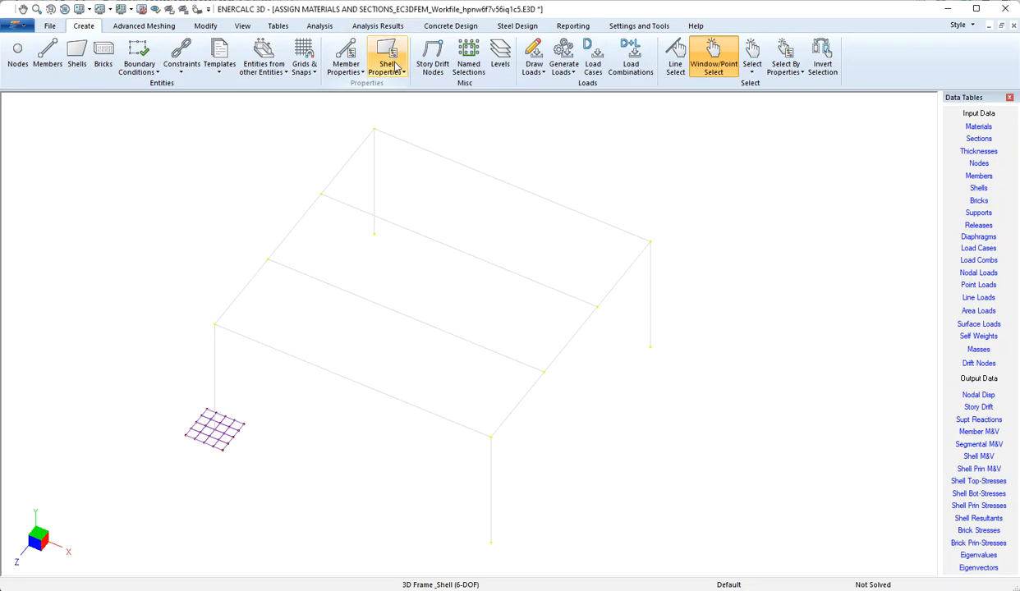
click(979, 128)
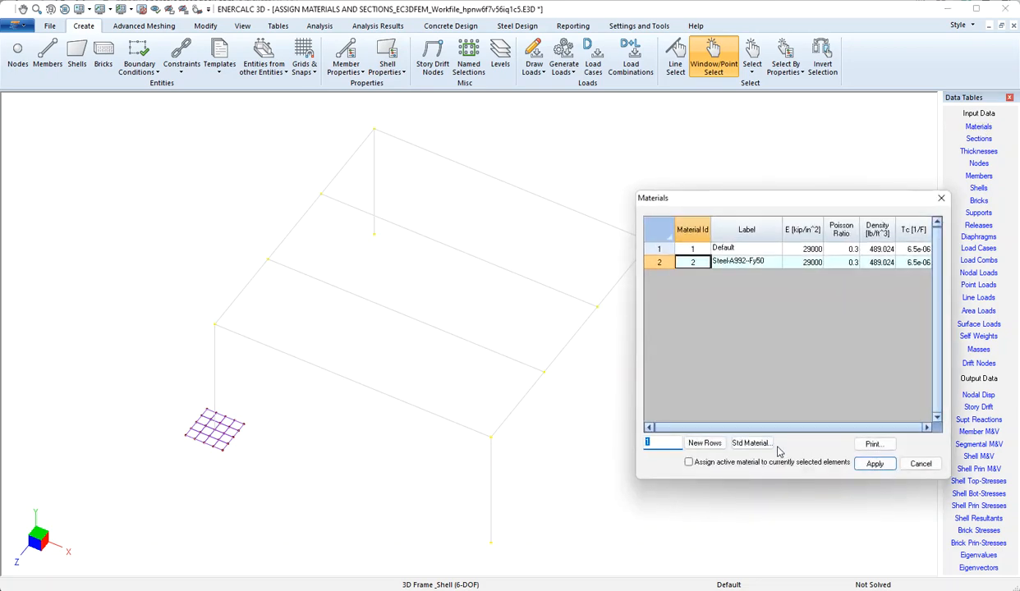
click(719, 444)
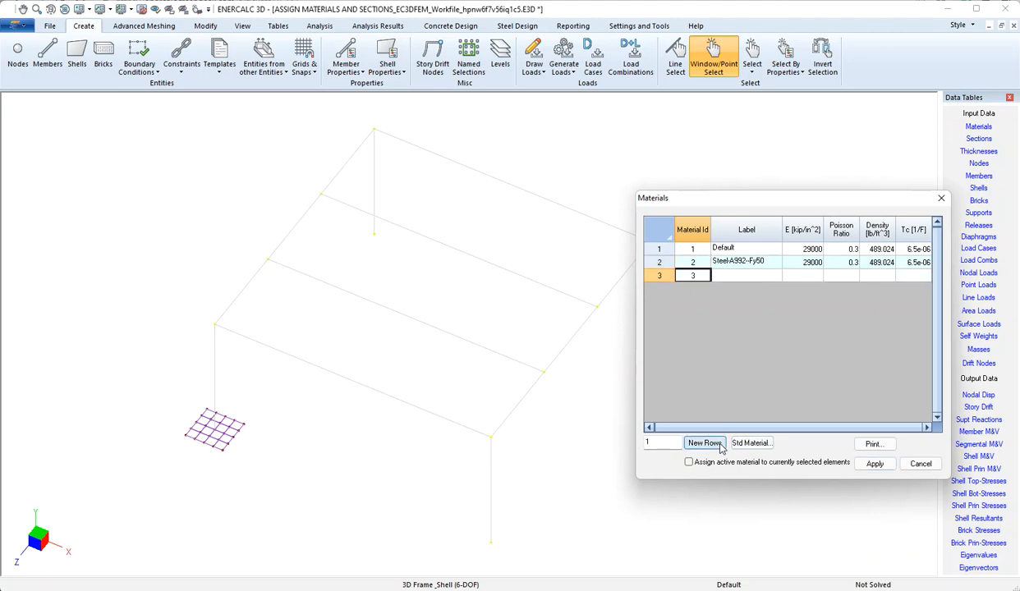
click(730, 442)
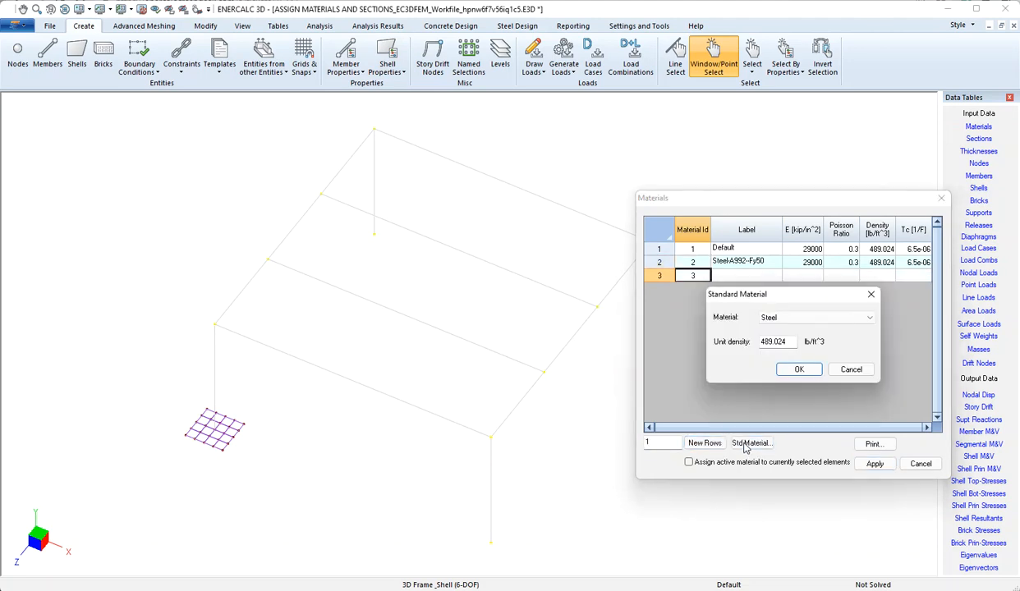
click(869, 317)
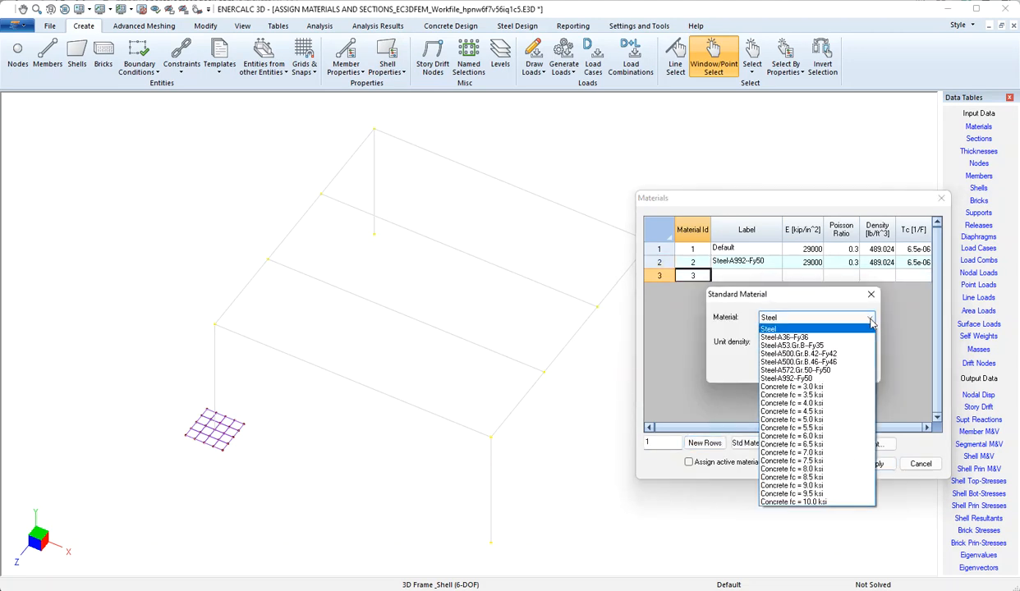
click(828, 389)
click(803, 373)
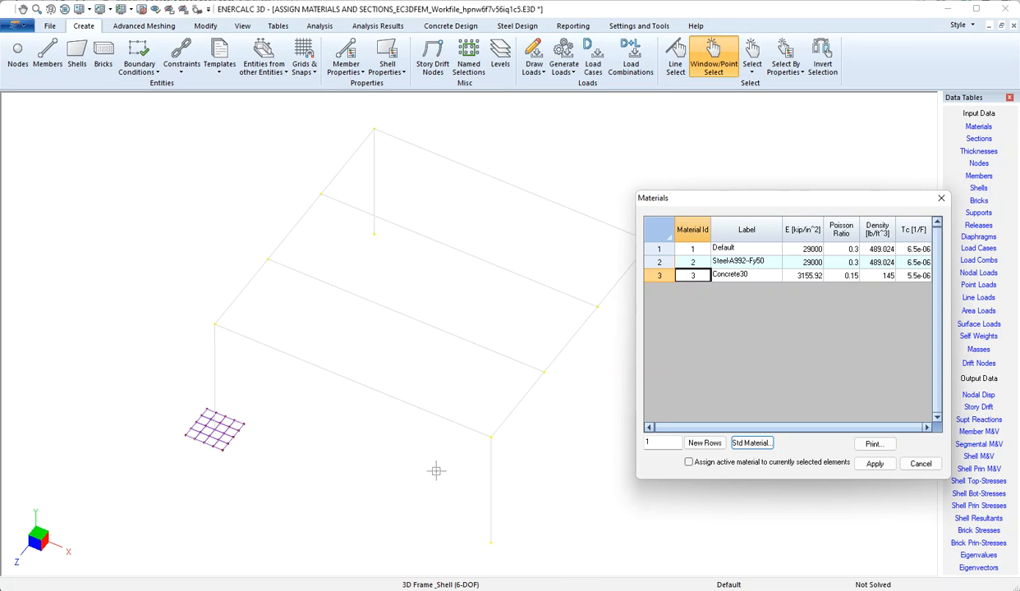
click(689, 463)
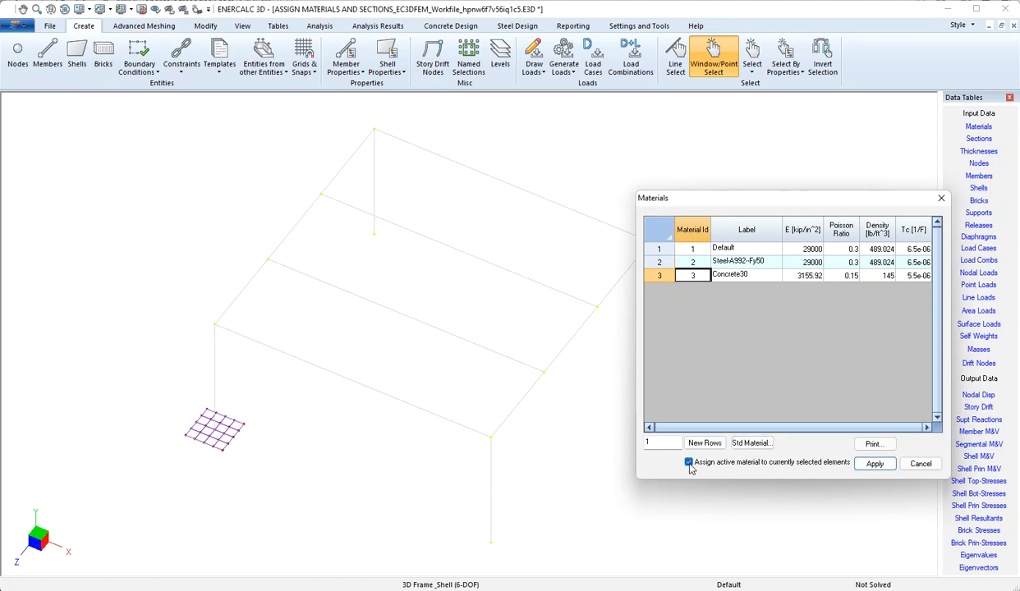
click(873, 468)
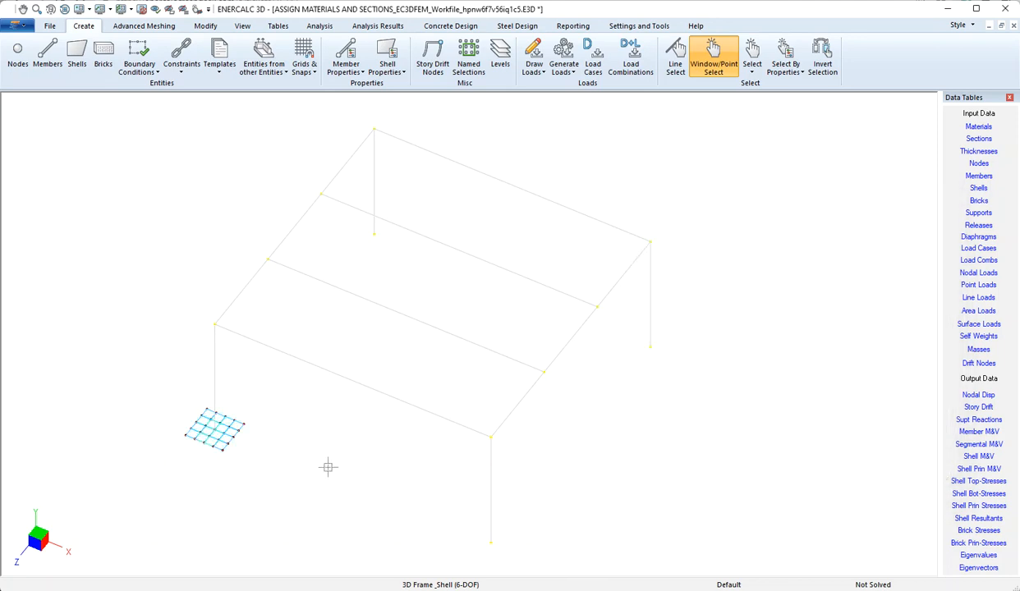
Display the material set labels on the shell mesh at the column base to check its material assignment.
scroll(204, 445, up, 4)
scroll(209, 440, up, 3)
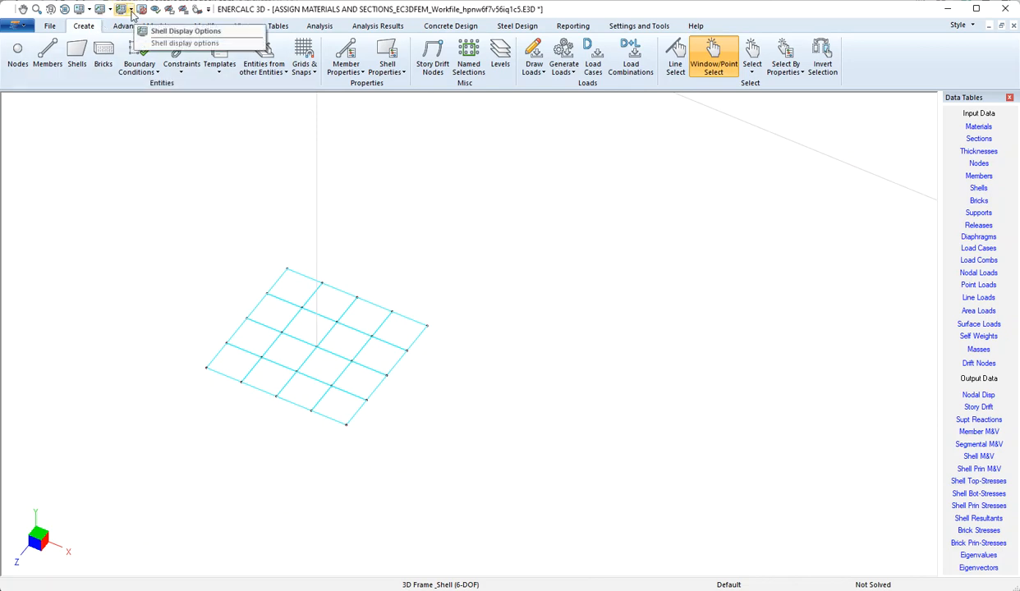
click(130, 11)
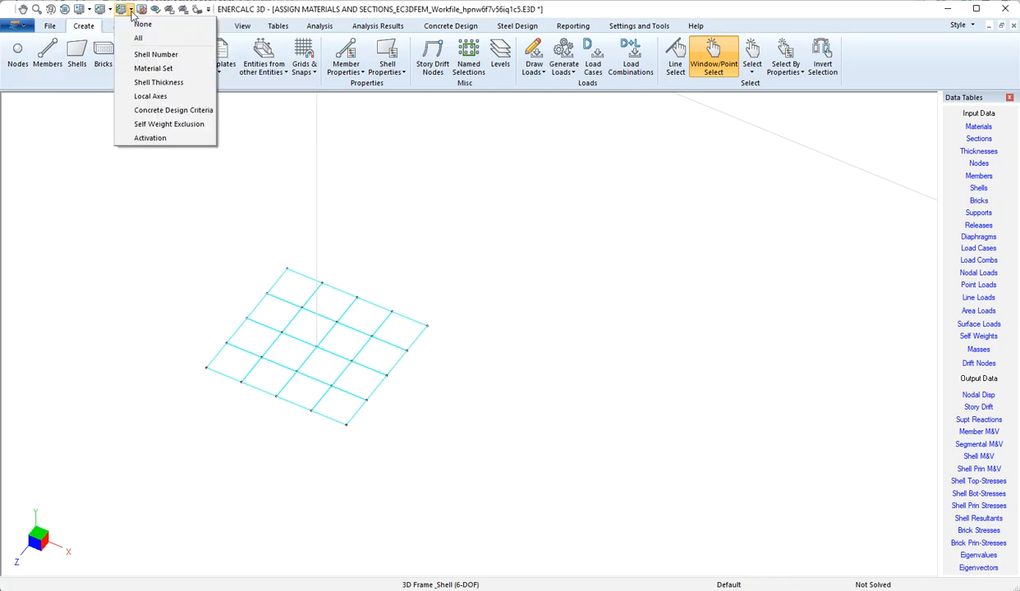
click(151, 70)
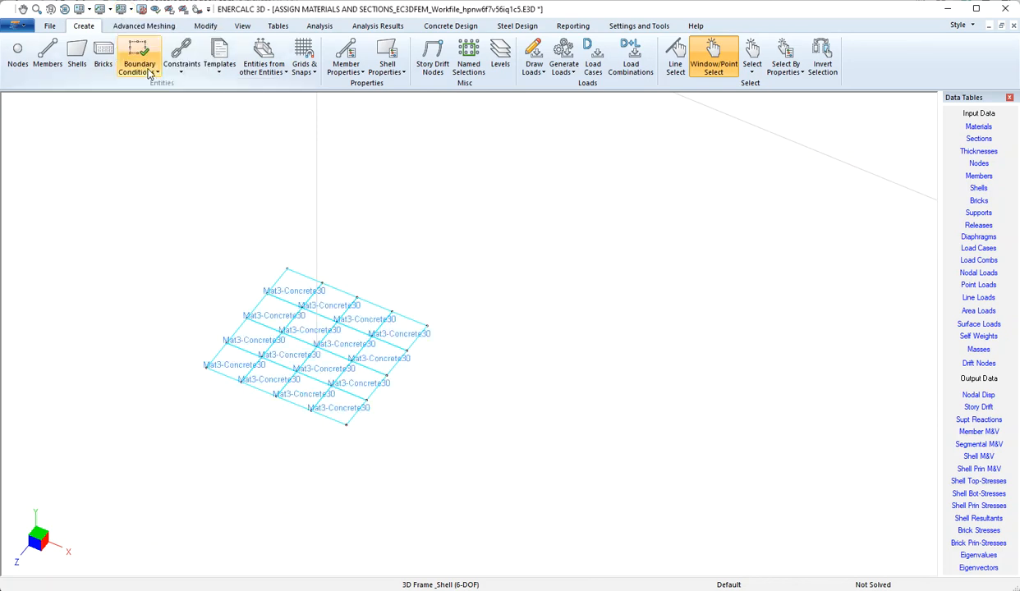
scroll(269, 341, up, 4)
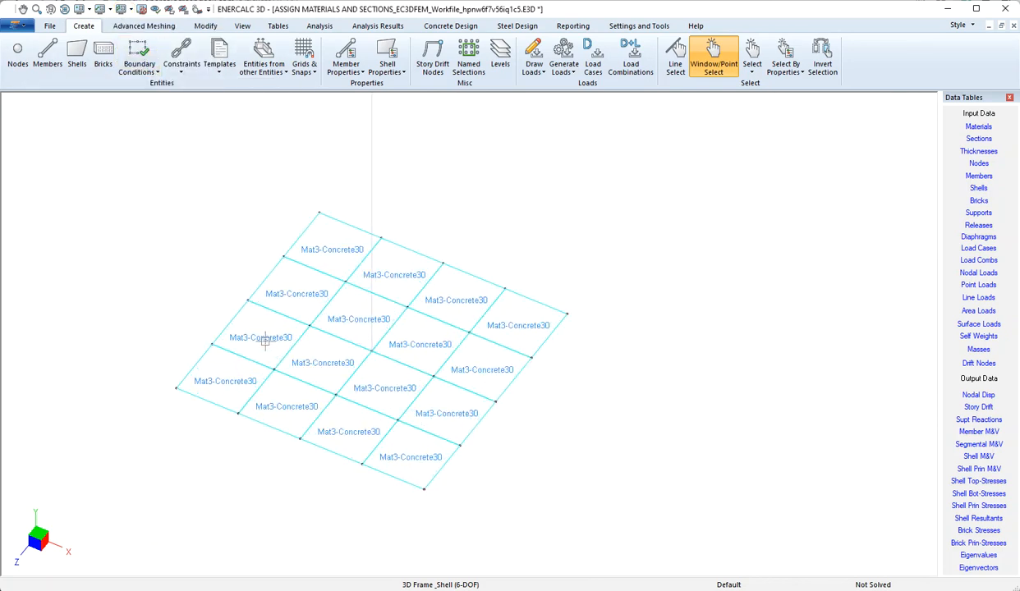
scroll(265, 343, down, 1)
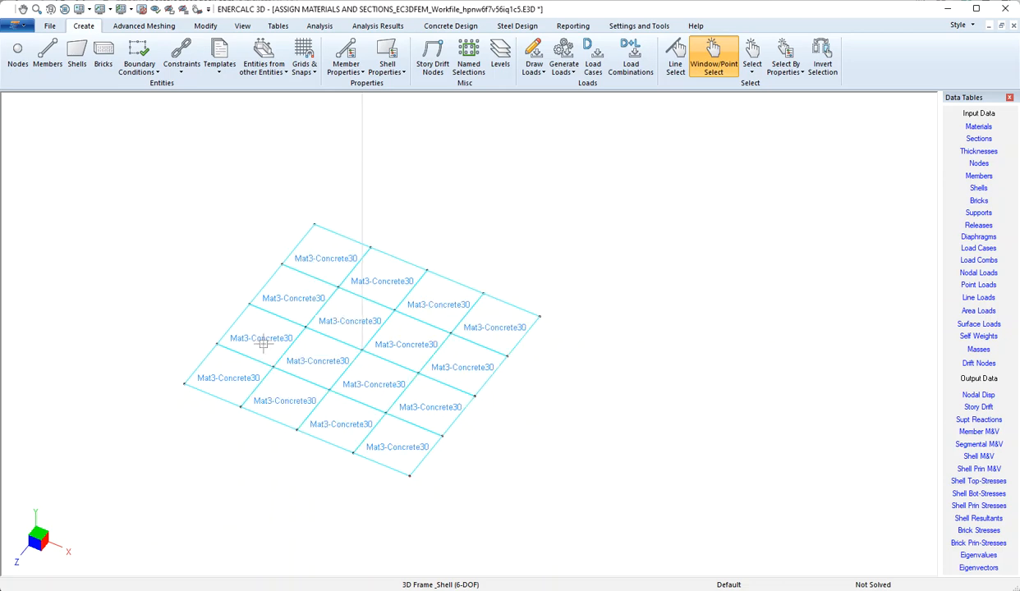